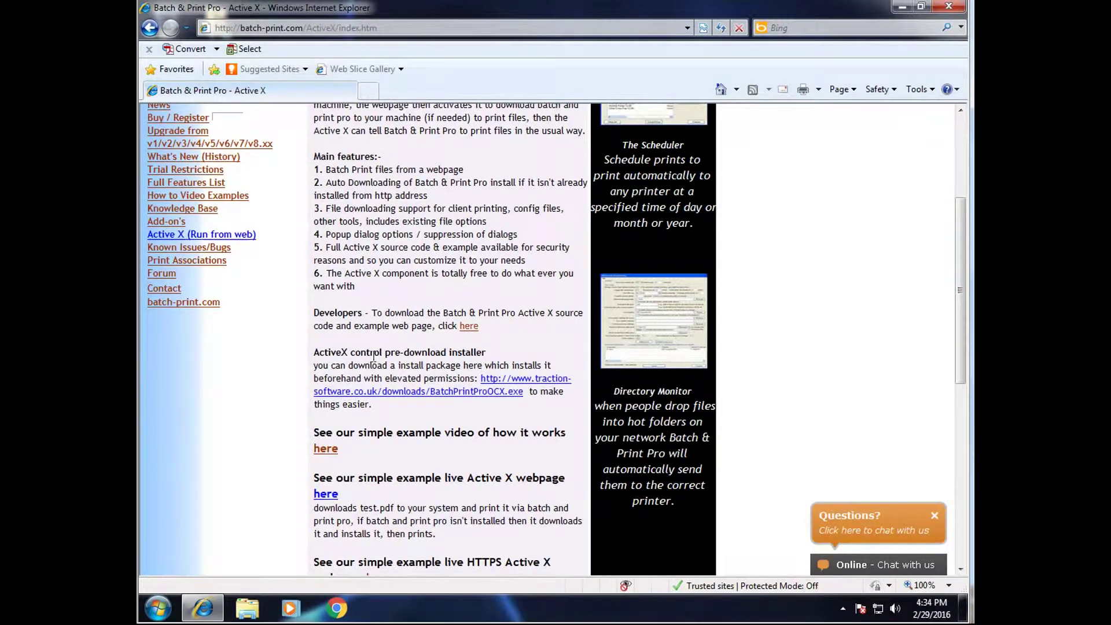
Download and run the Batch And Print Pro OCX Control installer, approving UAC and the default install location
left_click(548, 384)
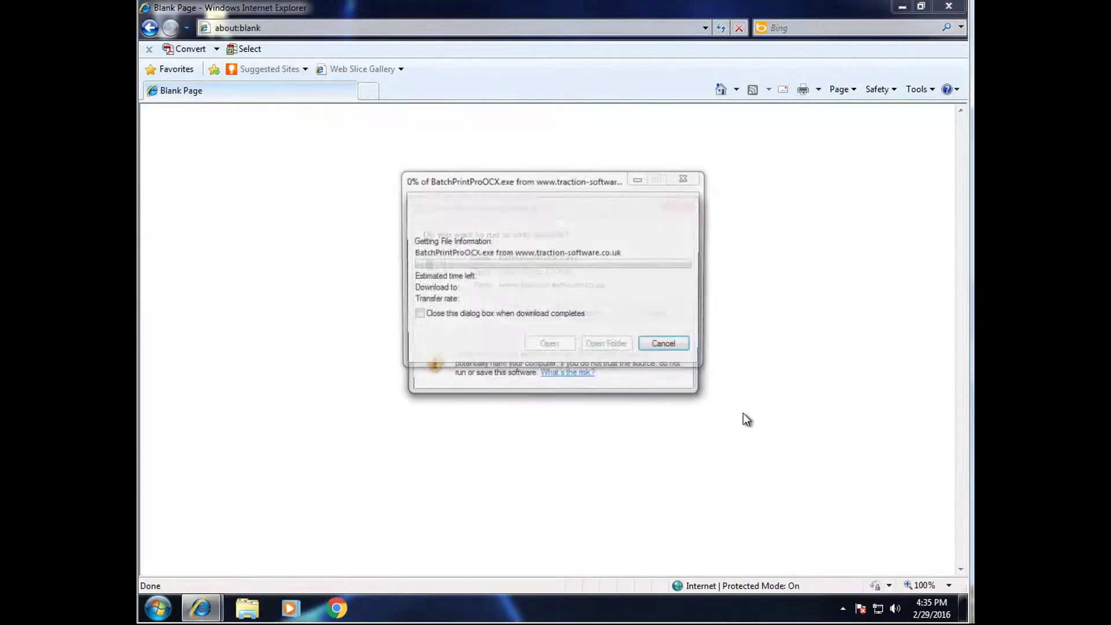
left_click(523, 312)
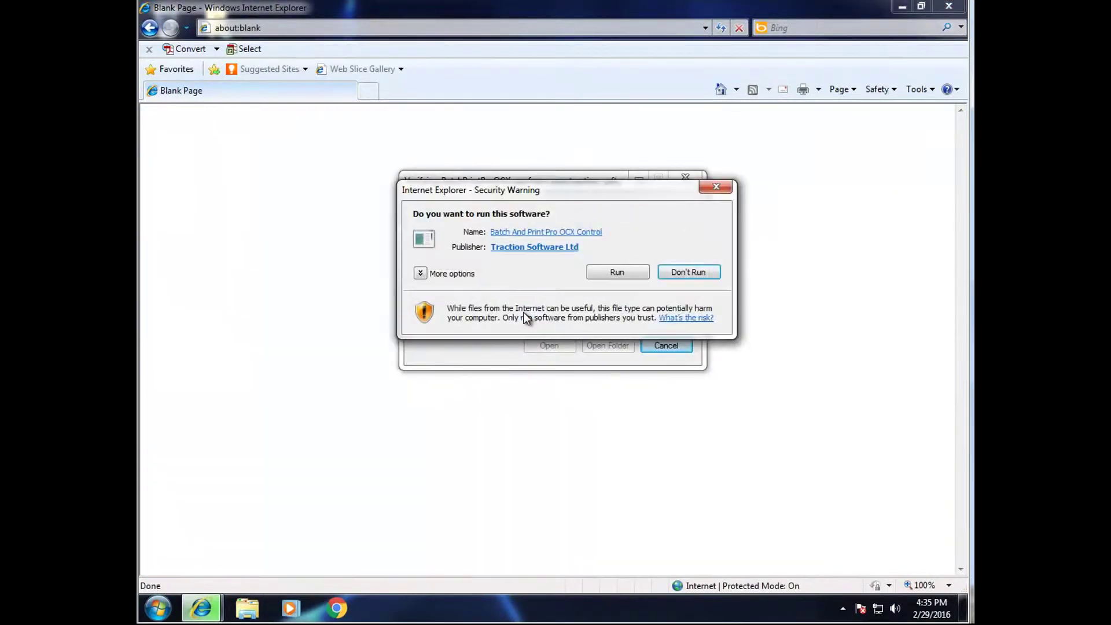
left_click(624, 277)
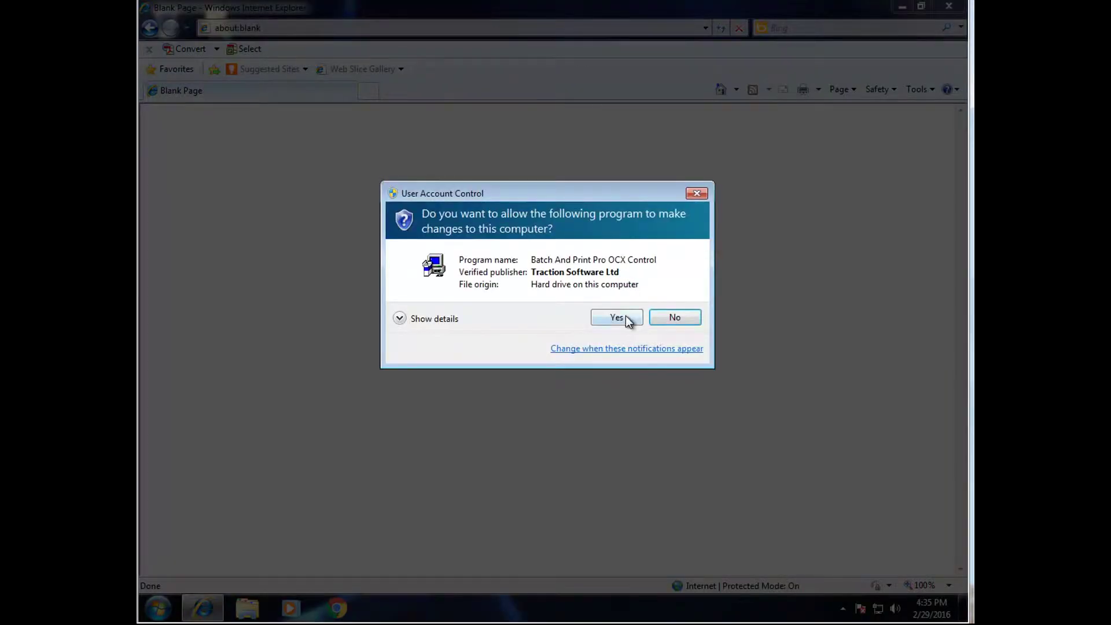
left_click(627, 320)
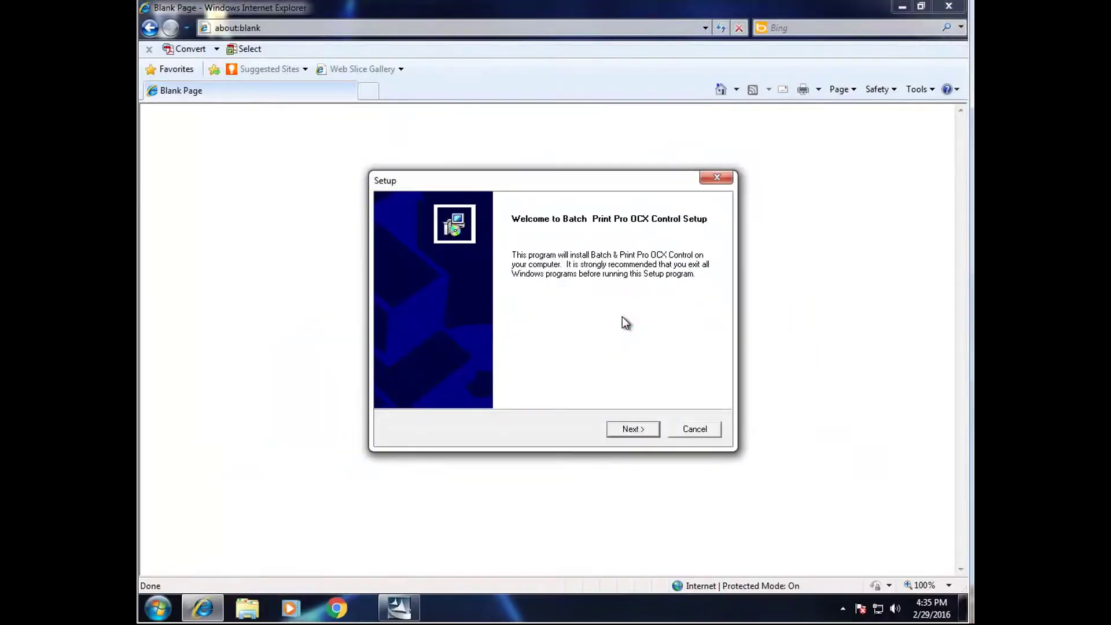
left_click(643, 427)
left_click(641, 427)
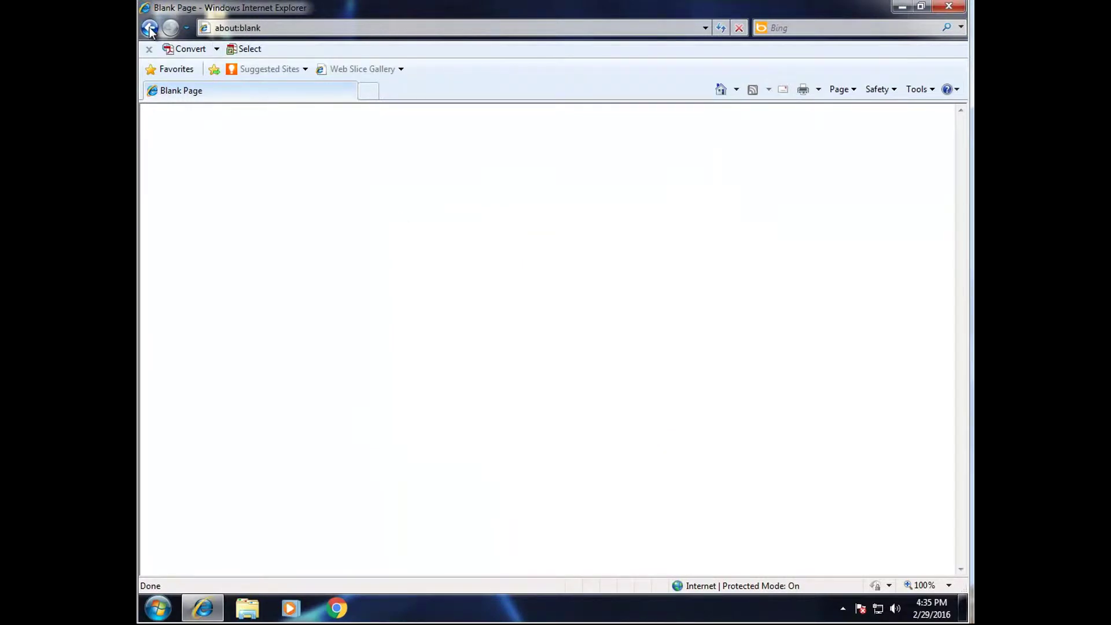
left_click(149, 27)
left_click(149, 28)
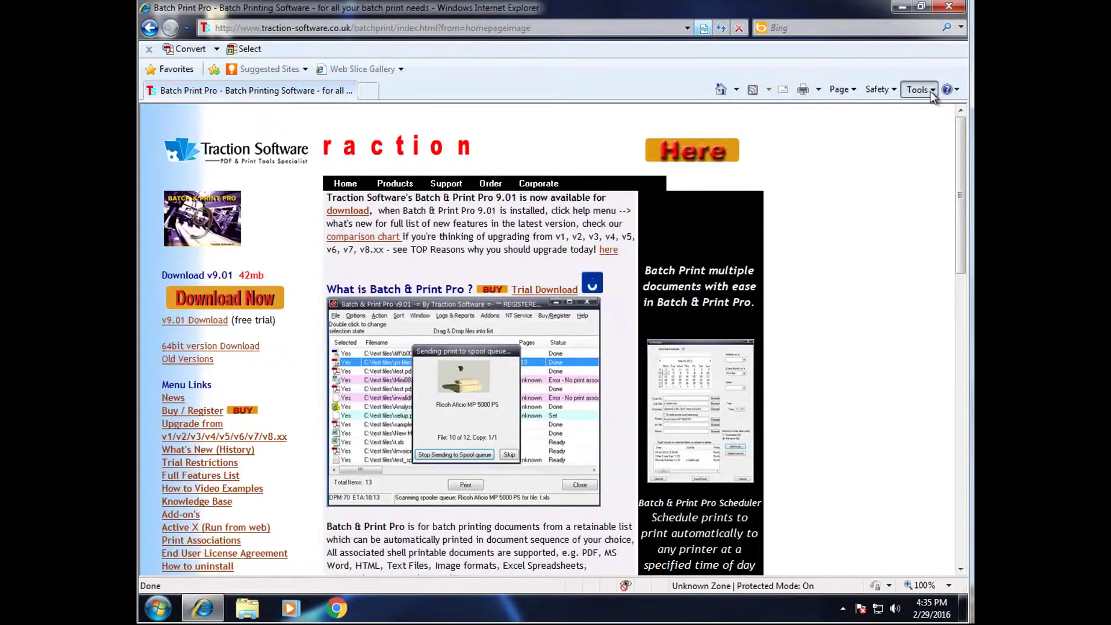
left_click(930, 92)
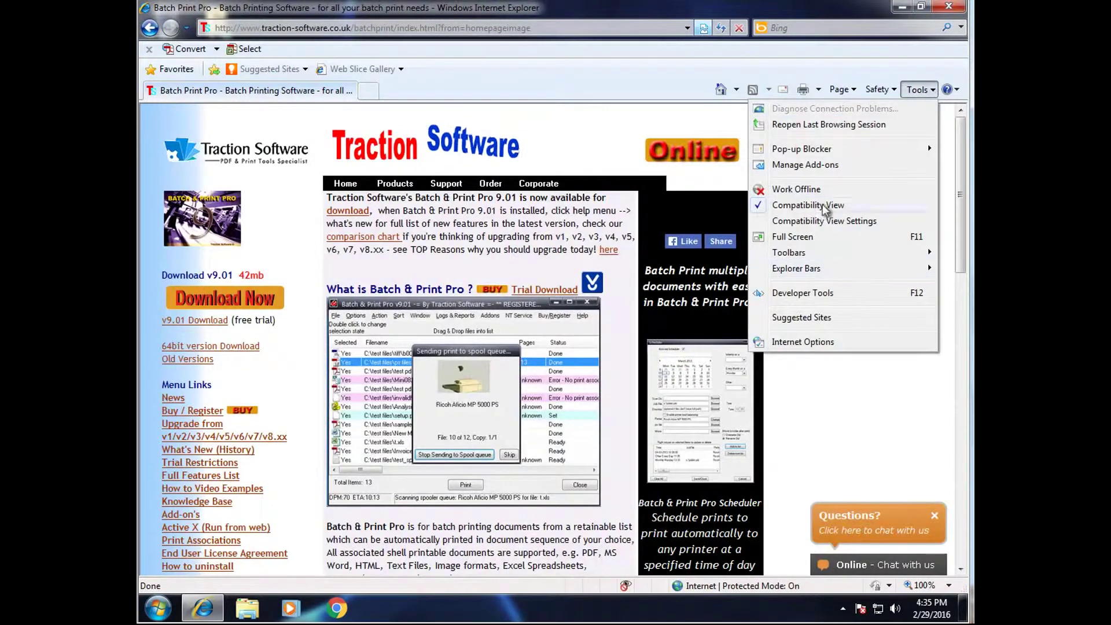
left_click(835, 165)
left_click(414, 413)
left_click(382, 435)
left_click(483, 314)
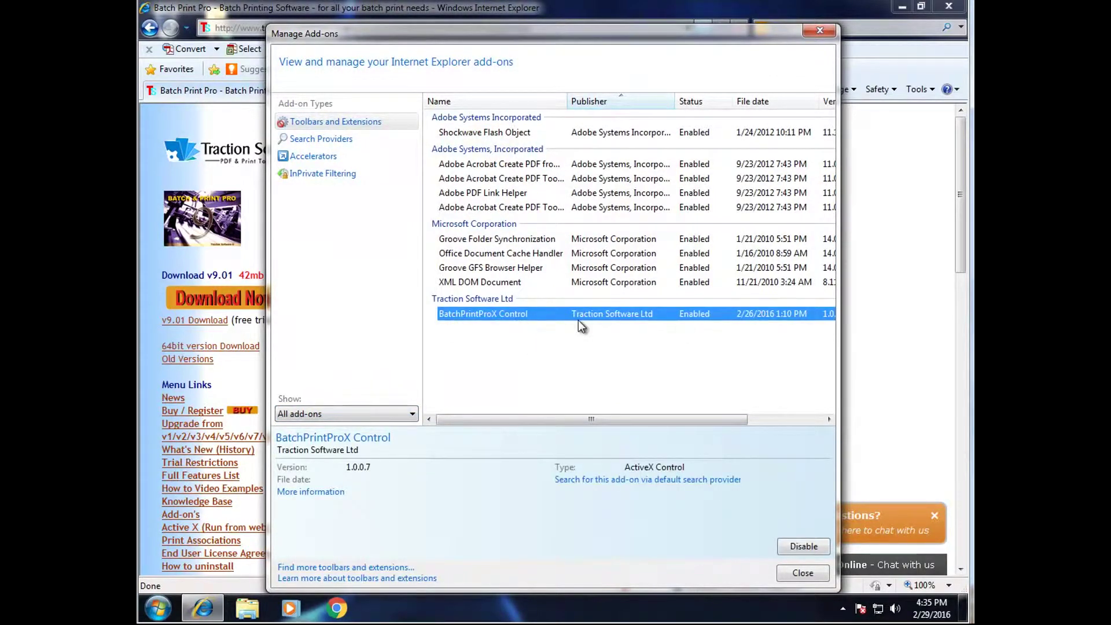
left_click(803, 573)
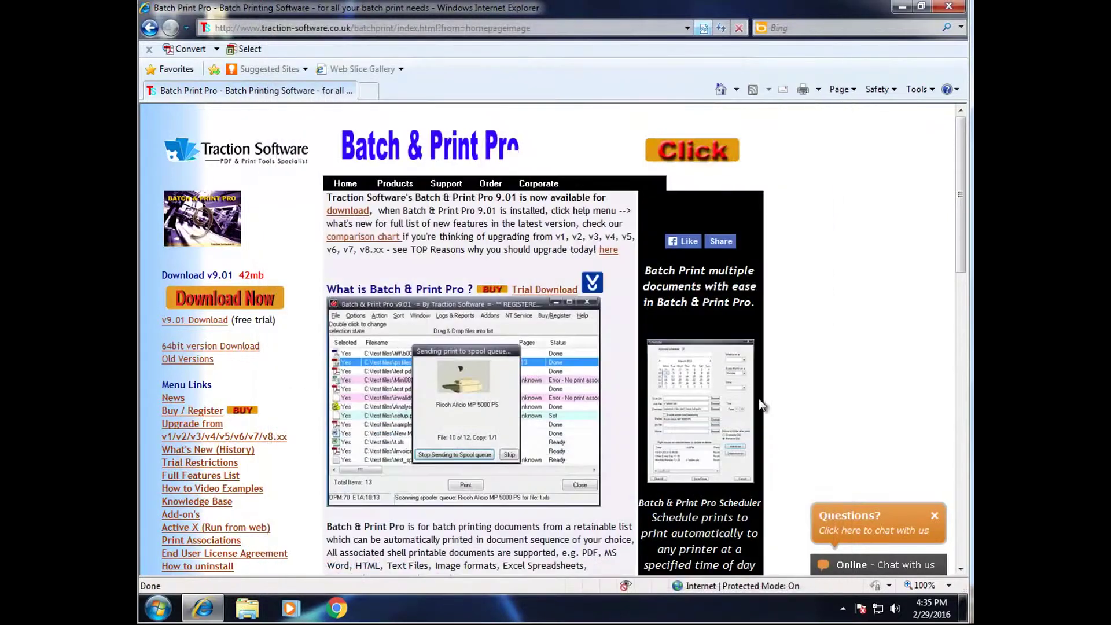
Open the Active X (Run from web) page and launch its live example webpage
left_click(219, 527)
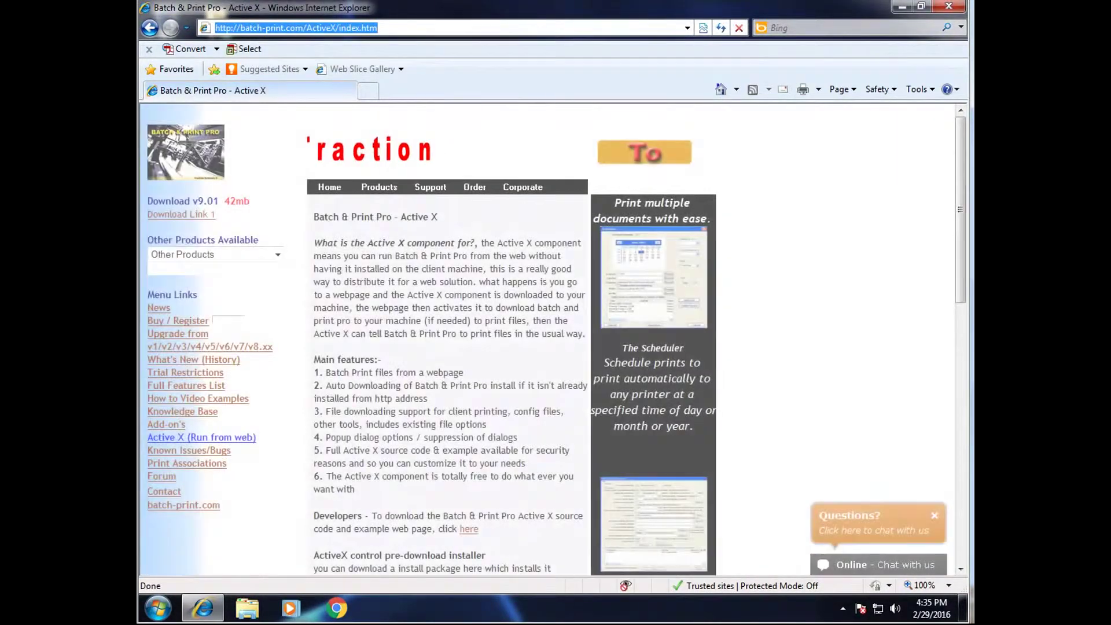
left_click_drag(961, 224, 962, 356)
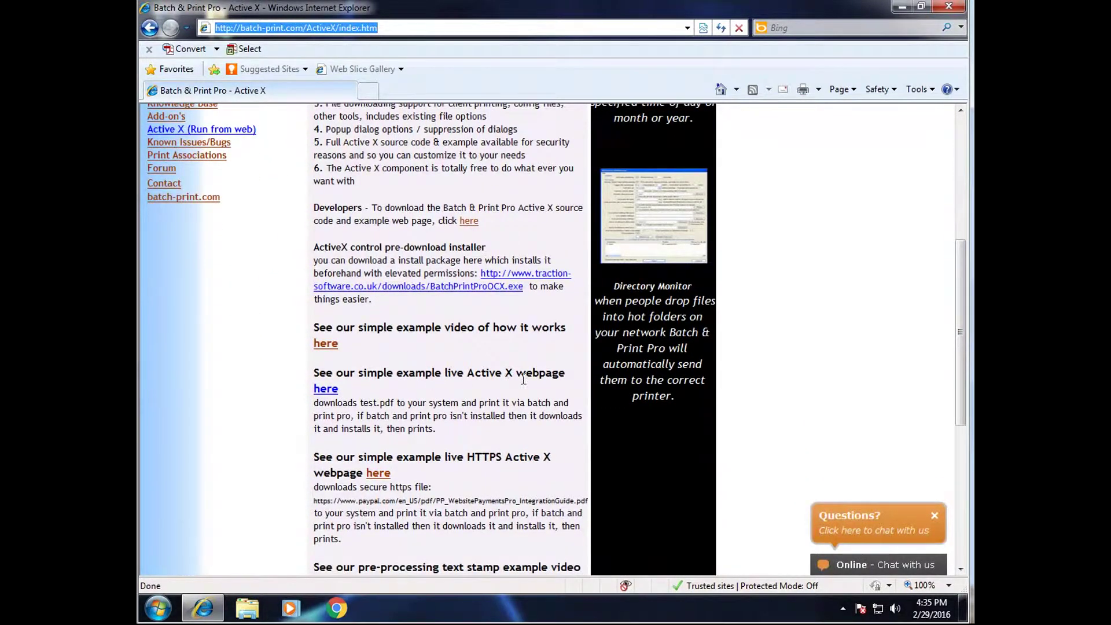
left_click(326, 389)
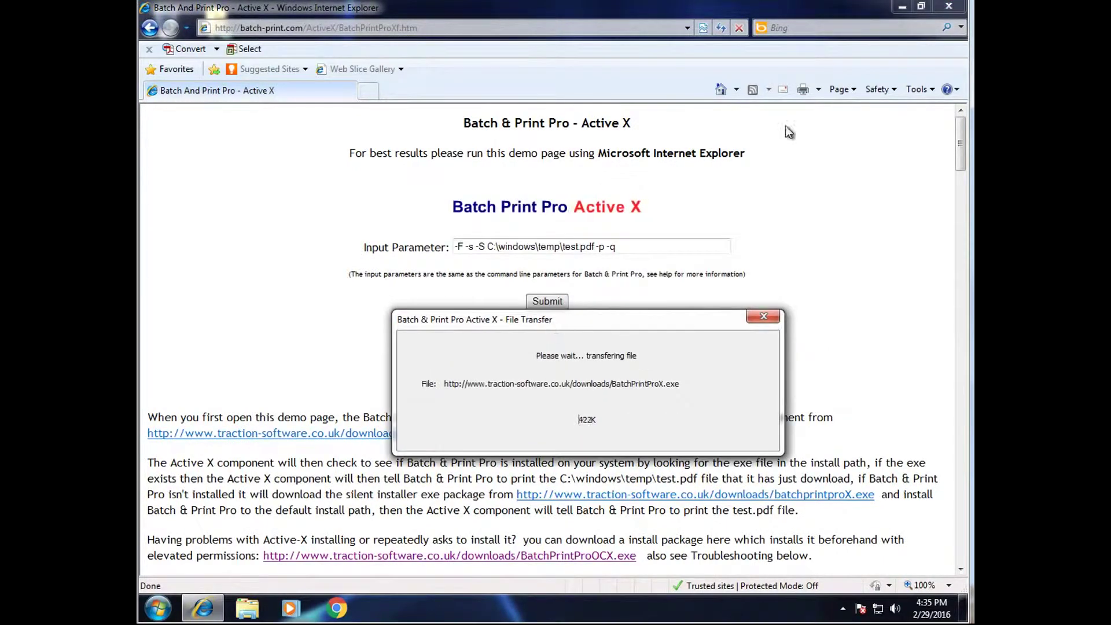
Move the BatchPrintProX.exe transfer box aside and select its download address
left_click(902, 7)
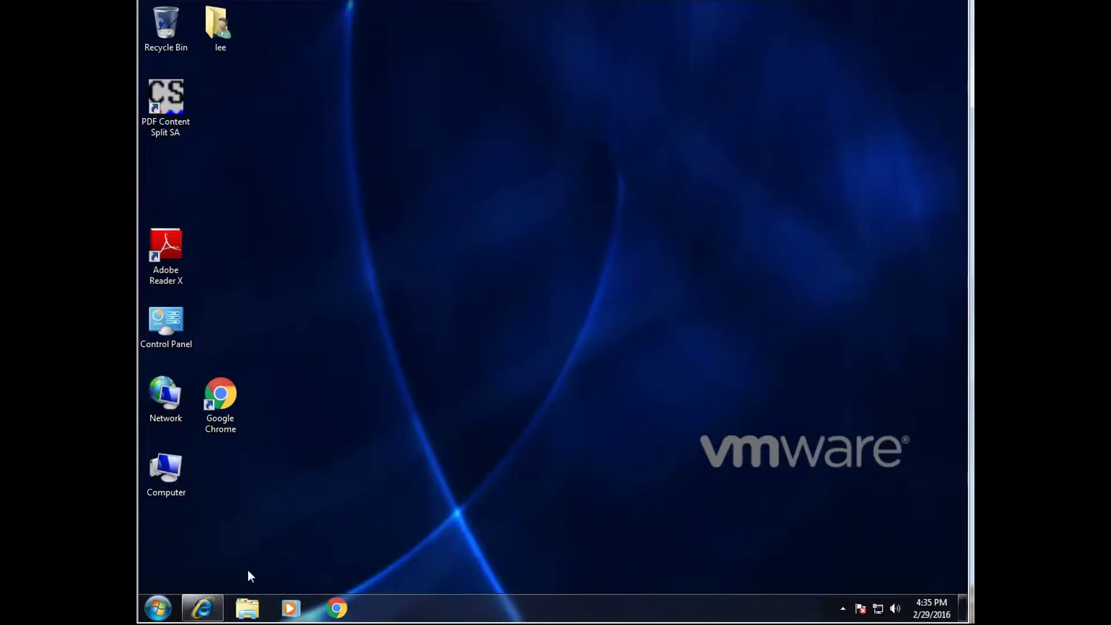
left_click(203, 608)
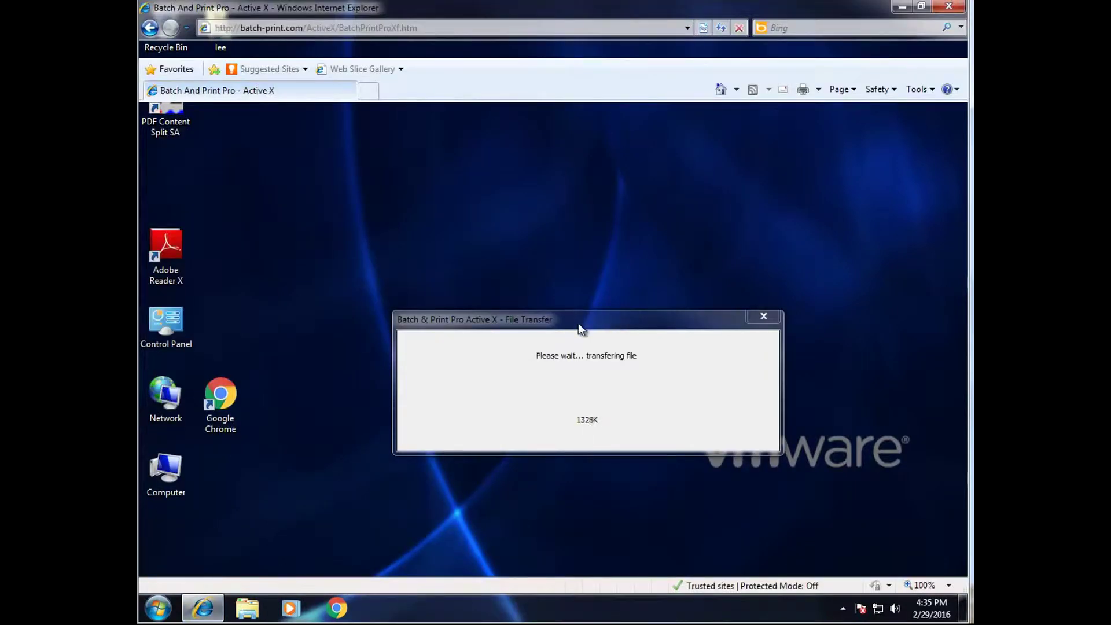
left_click_drag(578, 323, 565, 258)
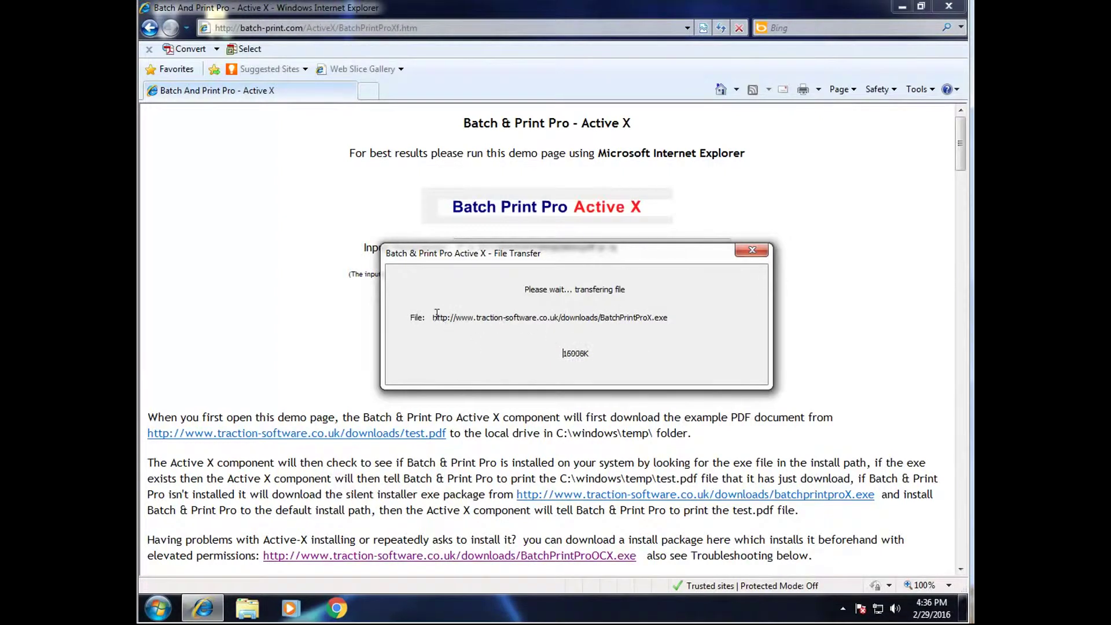
left_click_drag(456, 313, 671, 319)
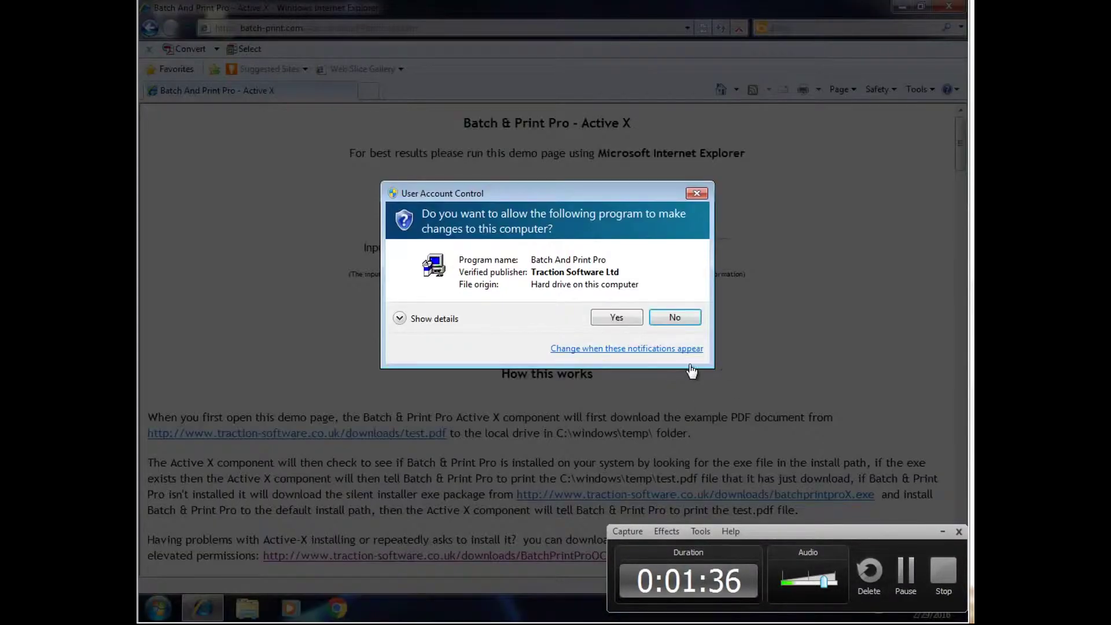
Allow Batch And Print Pro through User Account Control and close the Chrome welcome window
left_click(616, 318)
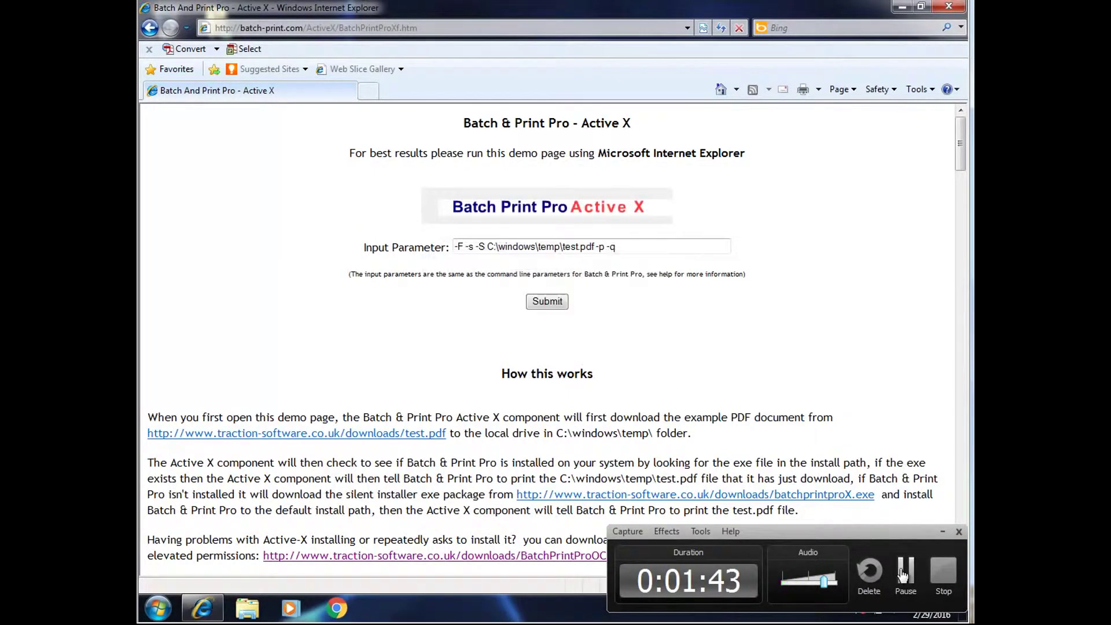
left_click(943, 532)
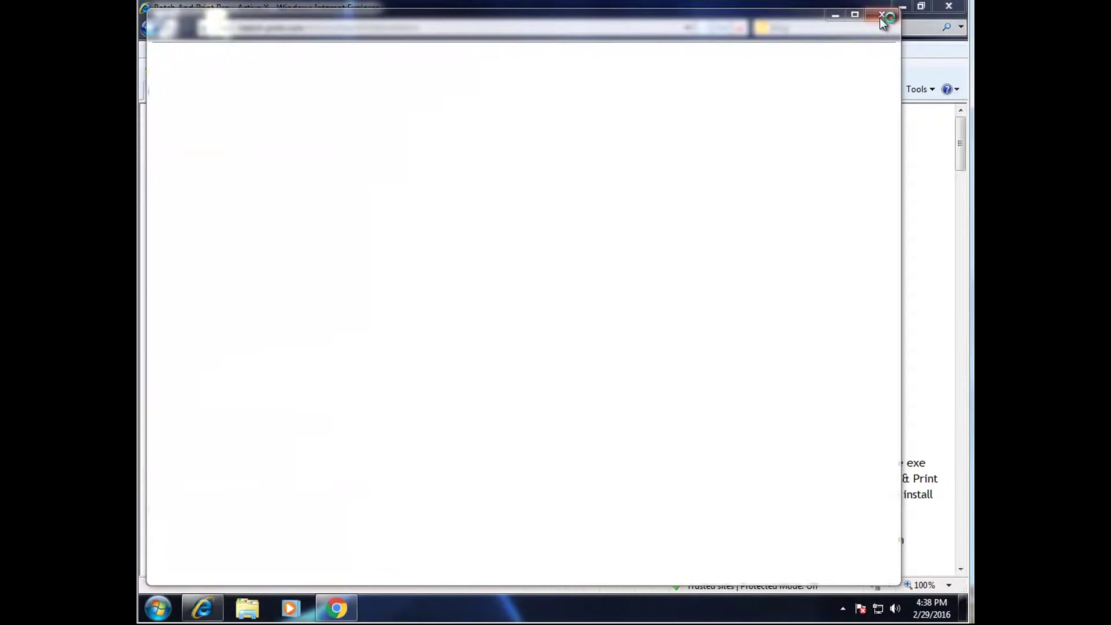
left_click(882, 17)
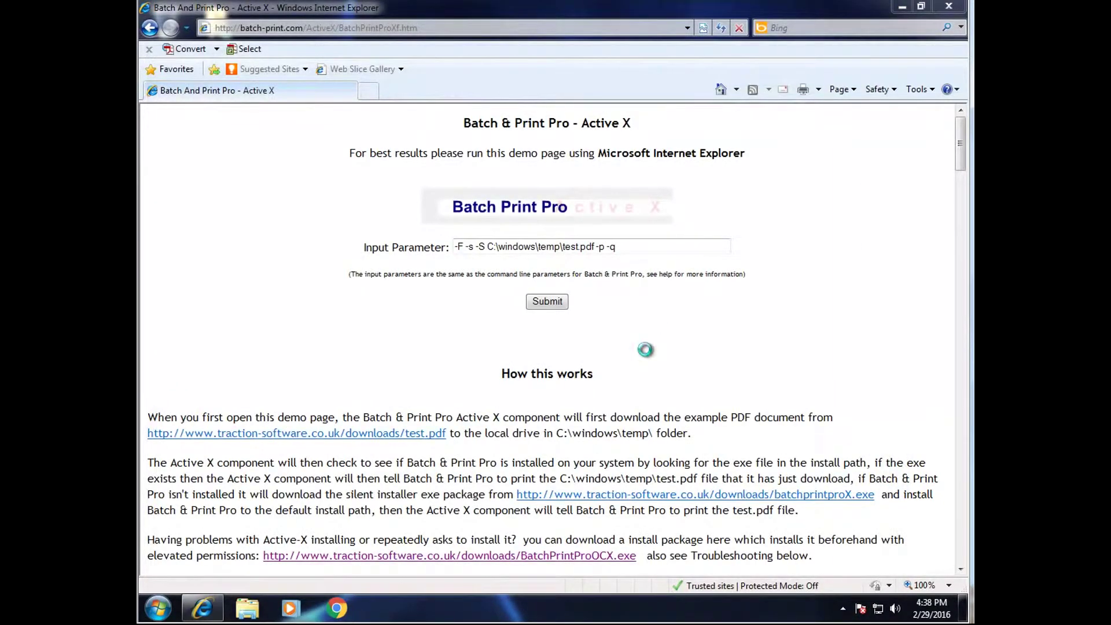
Open the Xerox Phaser 6120 PS printer page from Devices and Printers
left_click(897, 8)
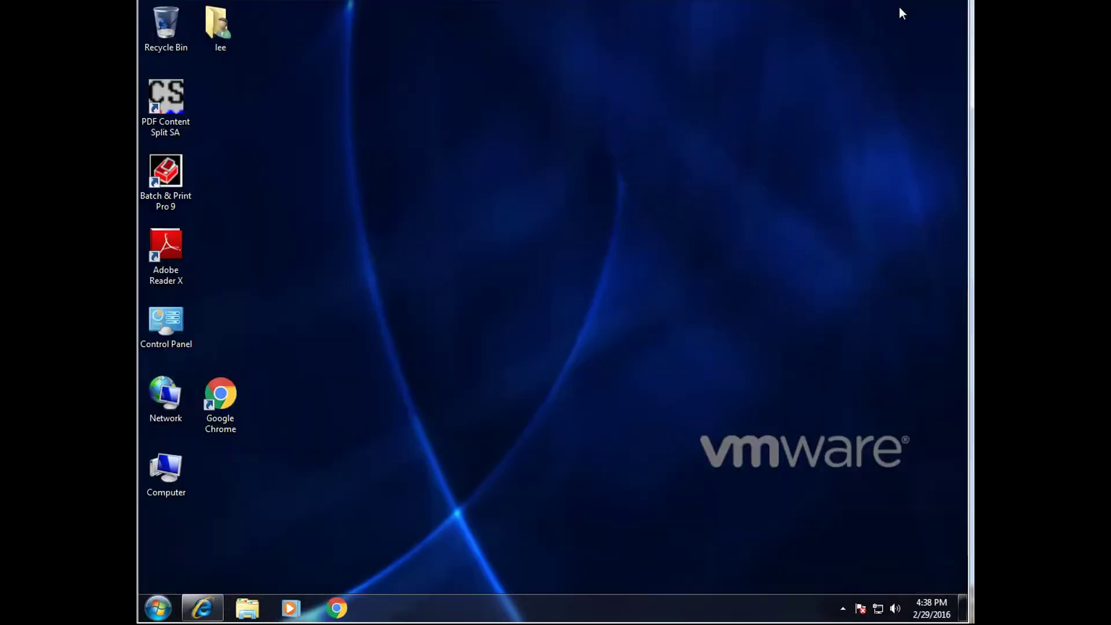
left_click(161, 607)
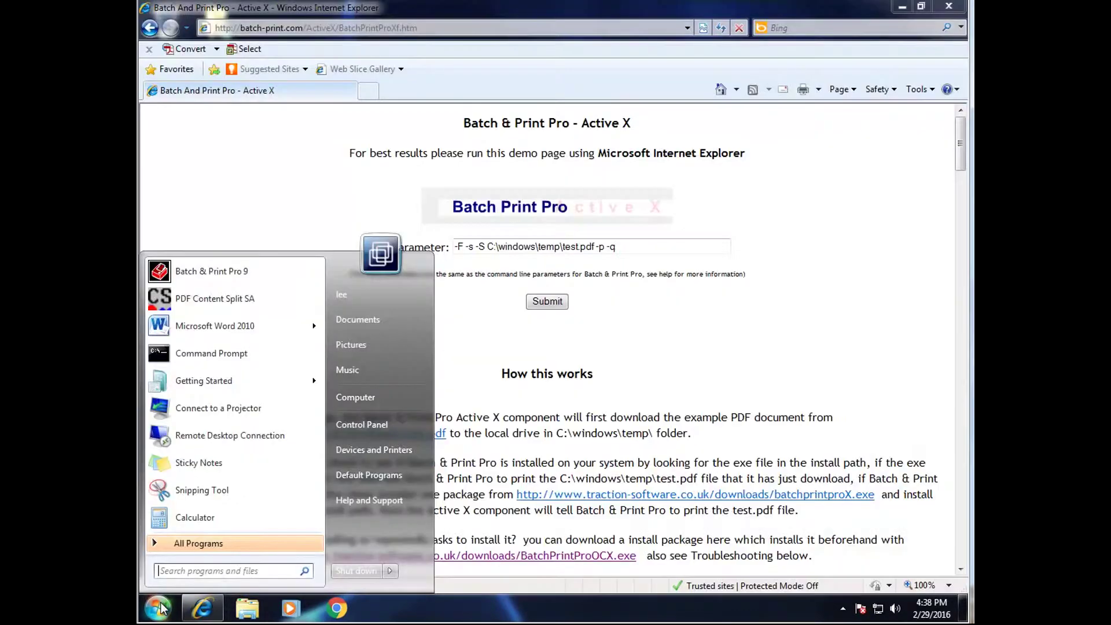
left_click(374, 450)
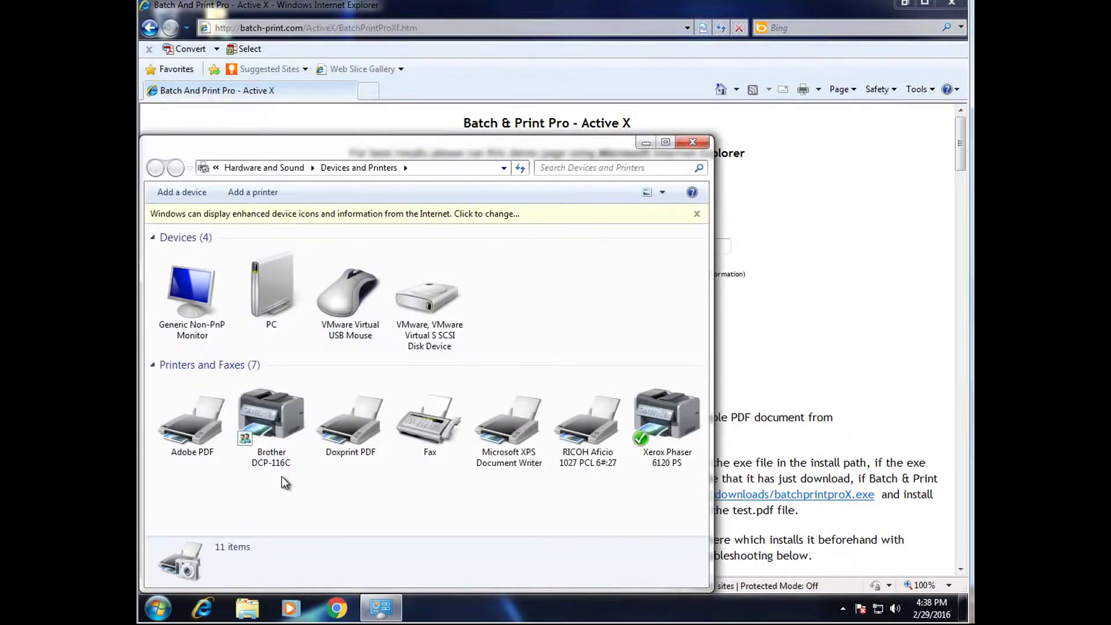
left_click(660, 449)
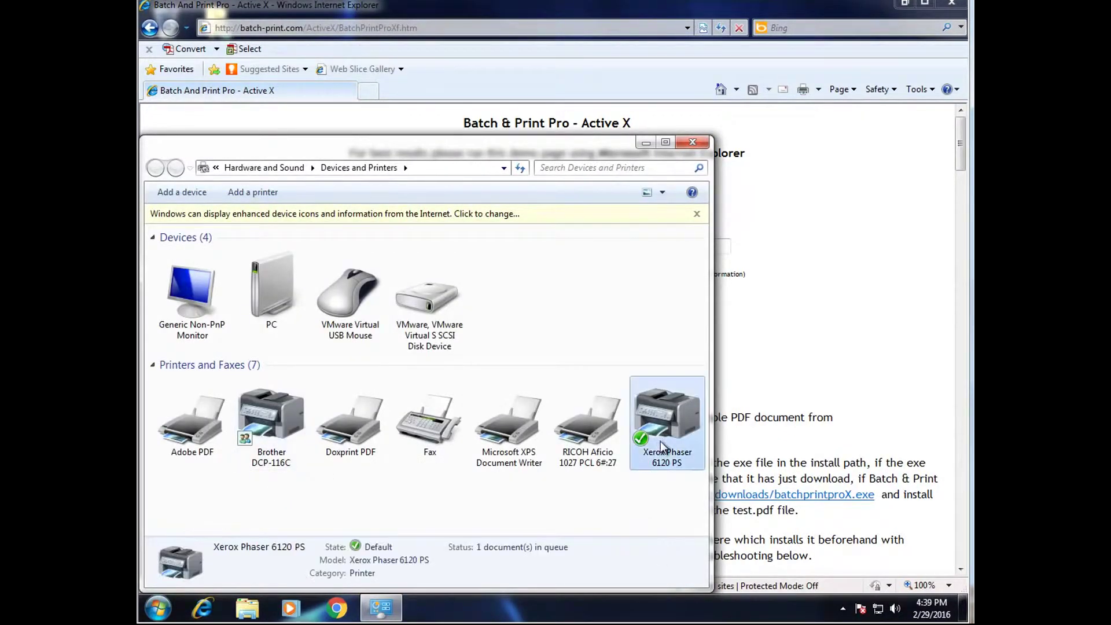
double_click(660, 448)
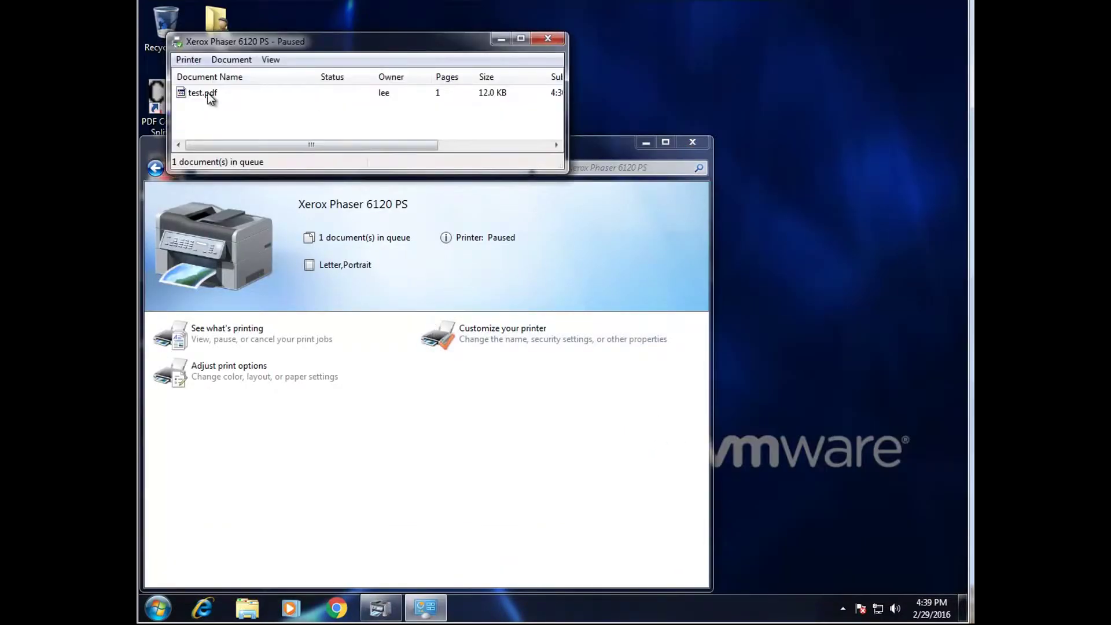
Cancel the queued test.pdf job, leaving 0 documents, and minimize the printer window
right_click(206, 95)
left_click(243, 140)
left_click(585, 312)
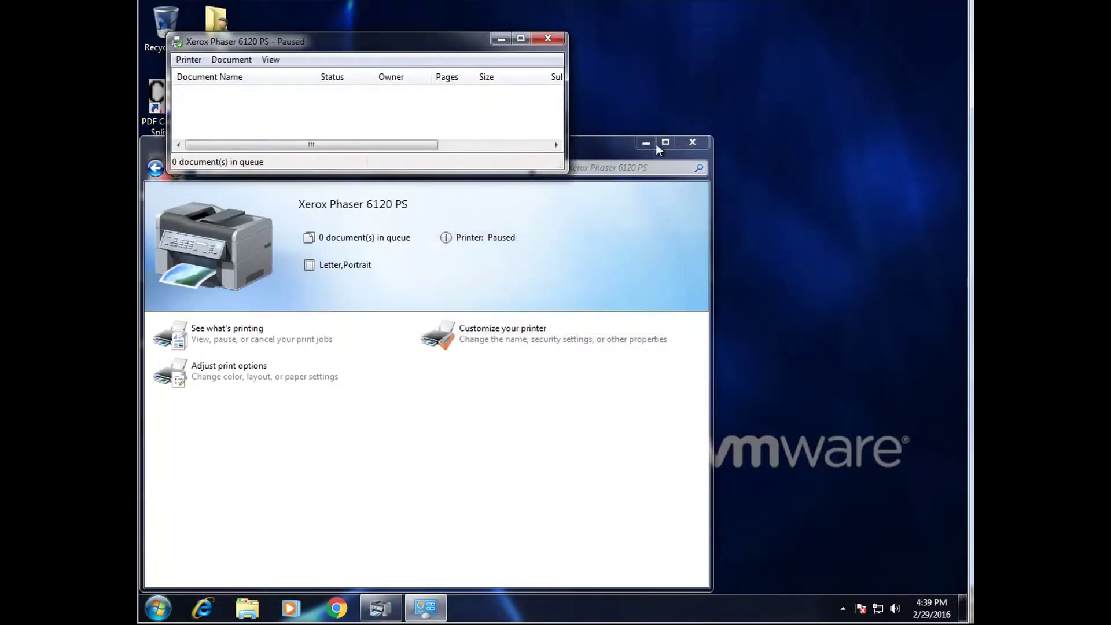
left_click(655, 143)
left_click(646, 142)
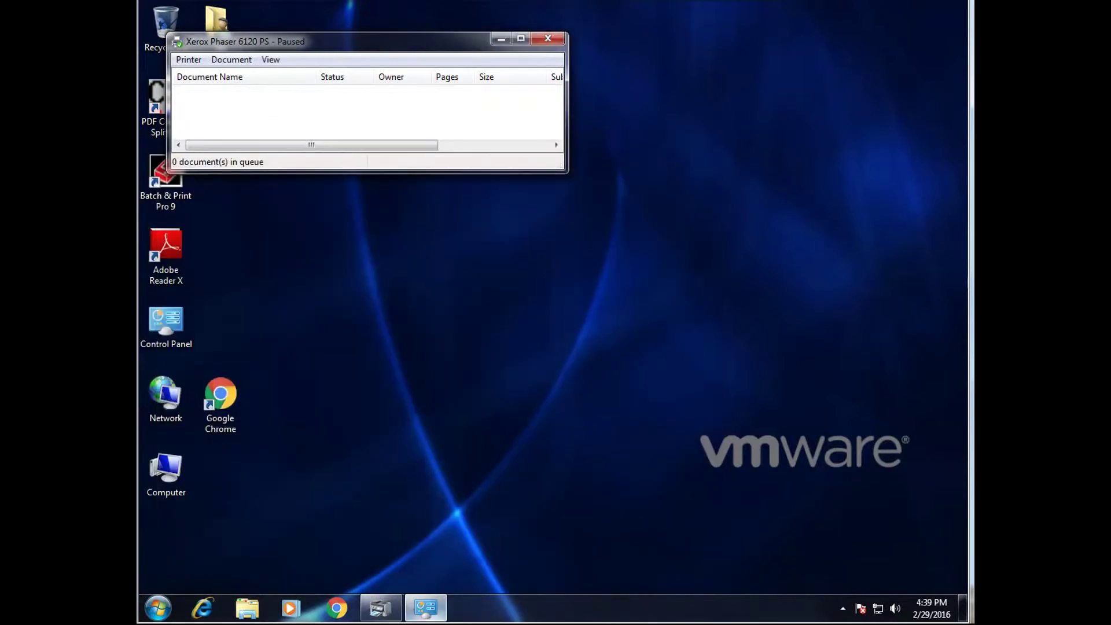
Reload BatchPrintProXf.htm in Internet Explorer and place the Xerox Phaser 6120 PS queue beside it
left_click(199, 609)
left_click(705, 28)
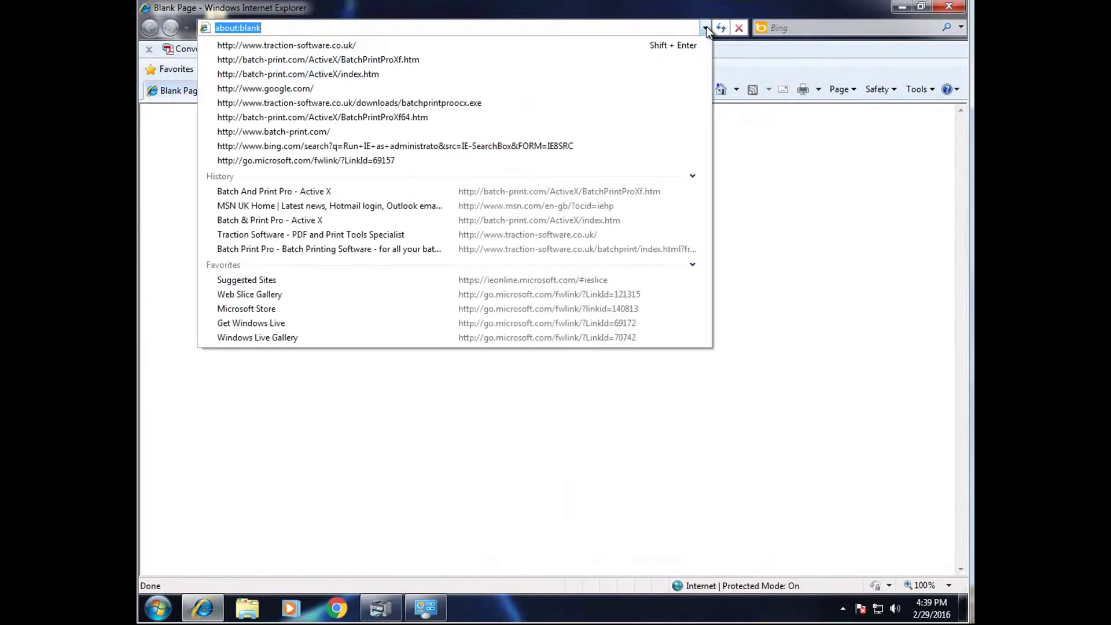
left_click(464, 60)
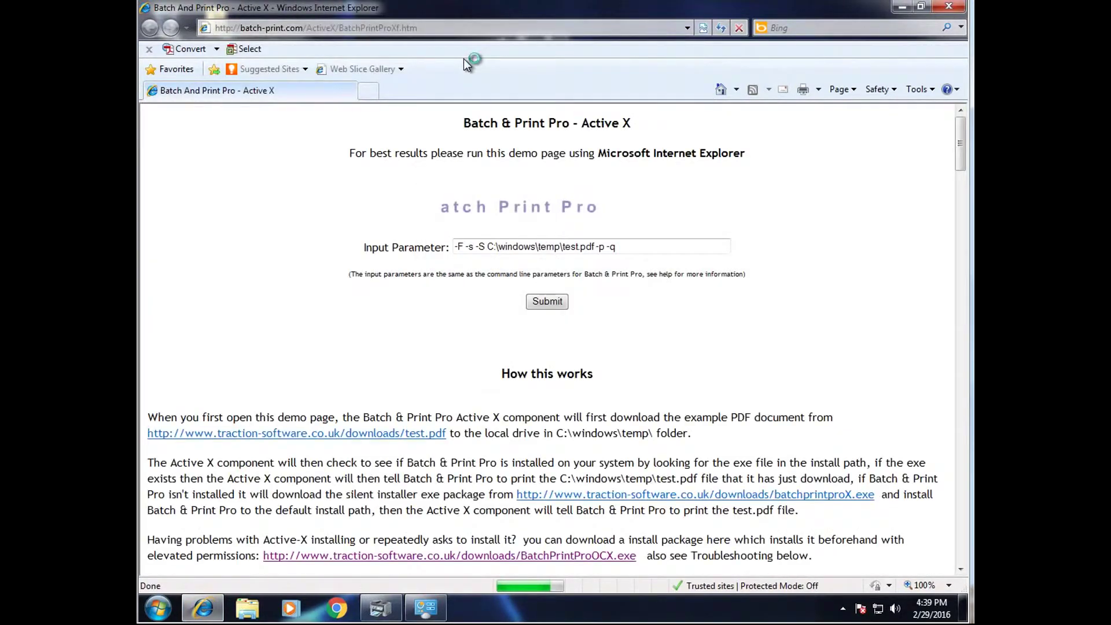
left_click(381, 607)
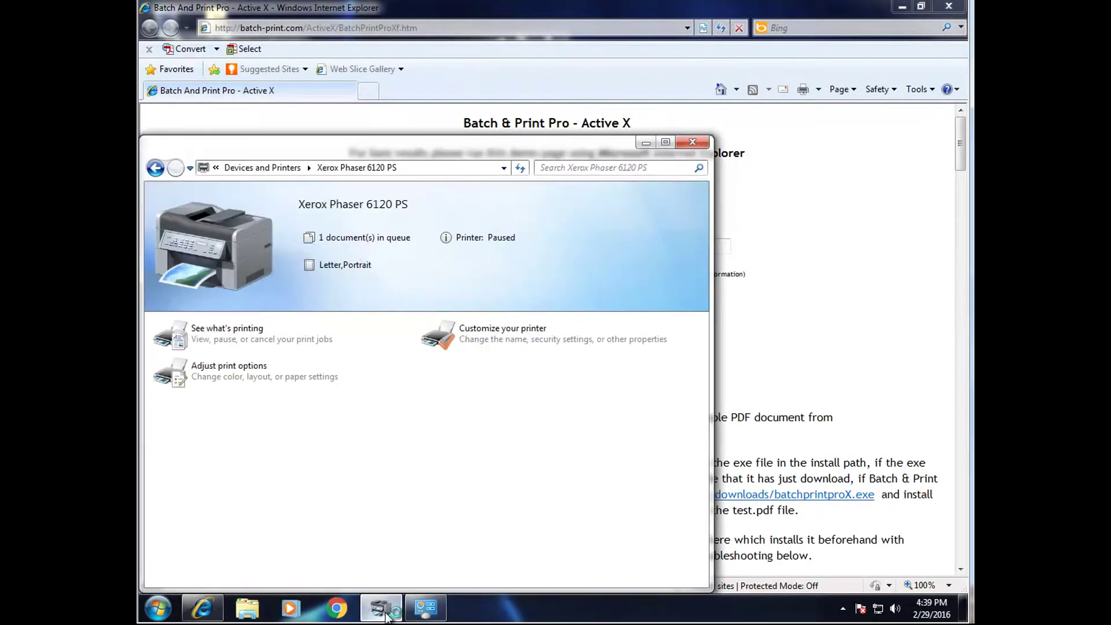
left_click(355, 237)
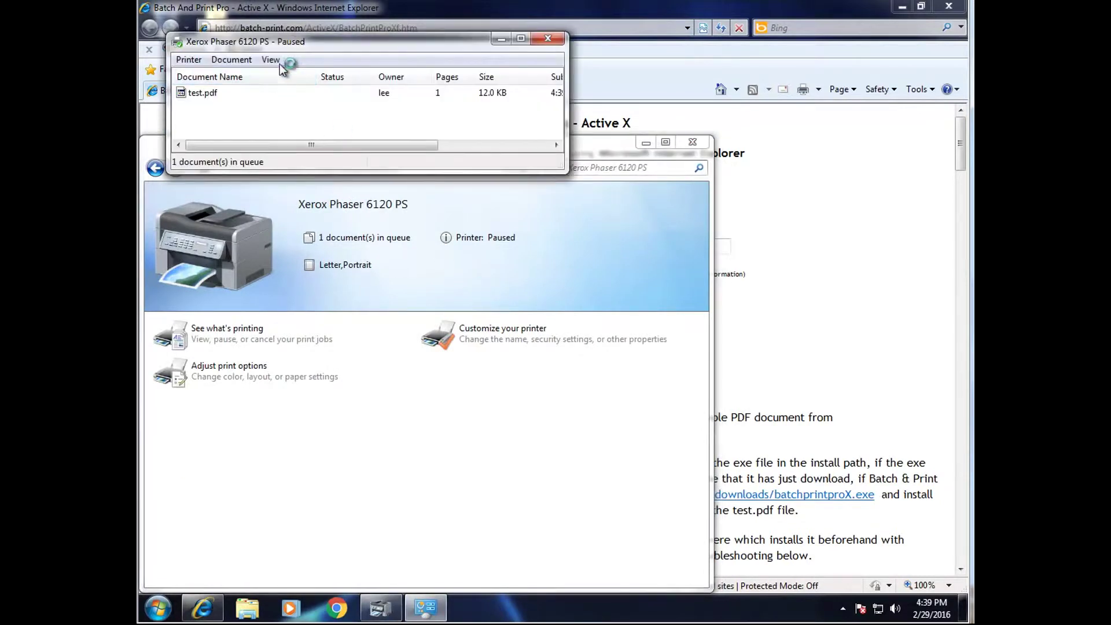
left_click(692, 142)
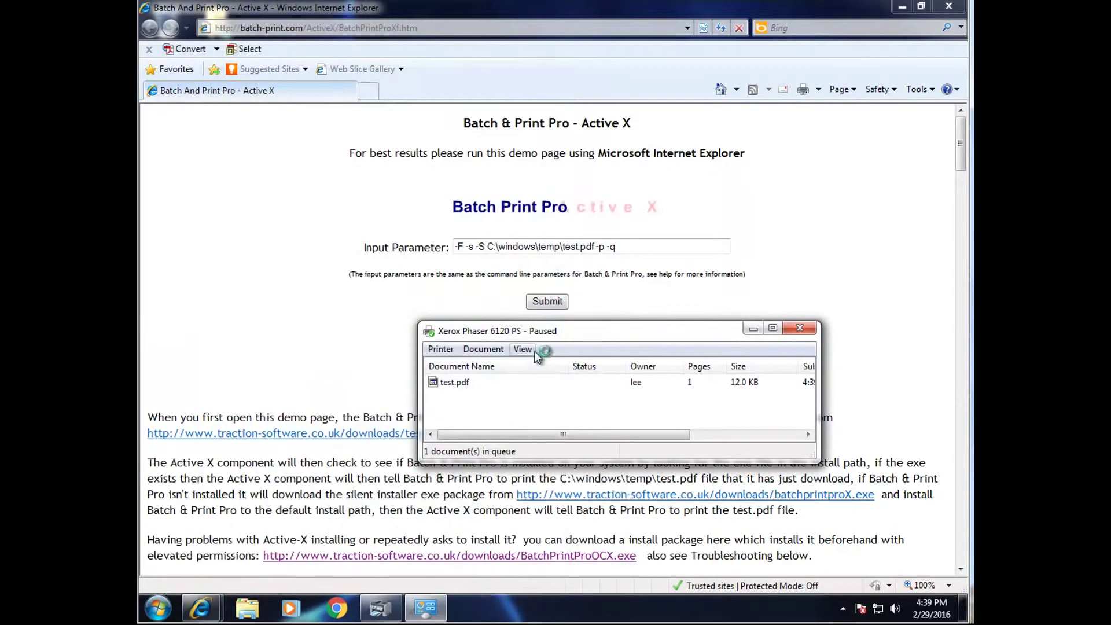
left_click_drag(560, 331, 263, 312)
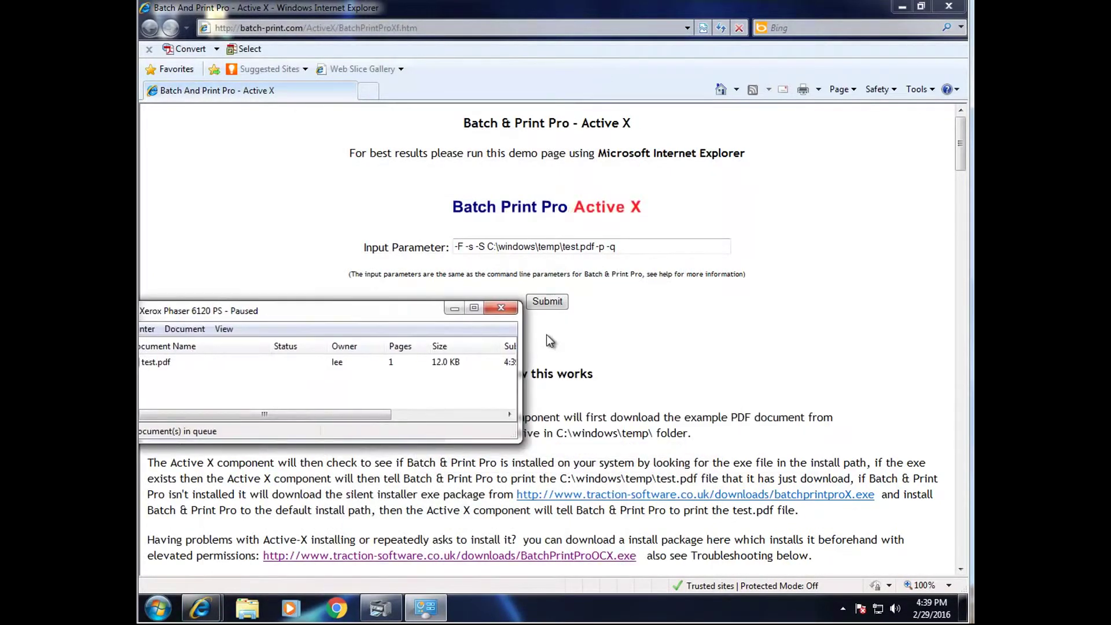
Submit the demo page and confirm the Xerox queue now holds two test.pdf jobs
left_click(560, 303)
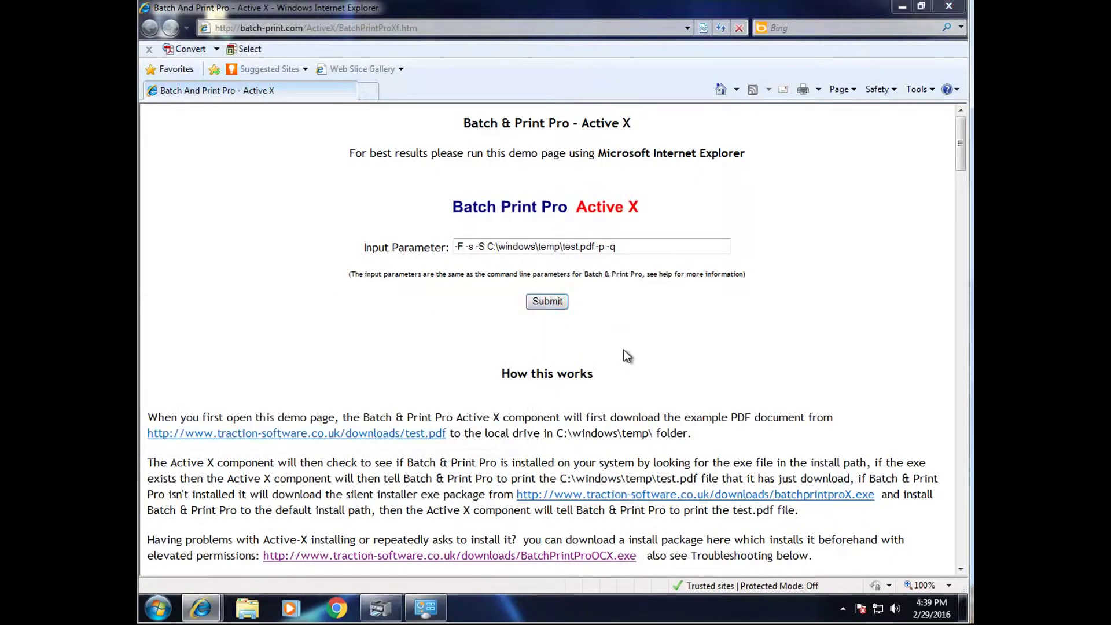
left_click(381, 609)
left_click(367, 239)
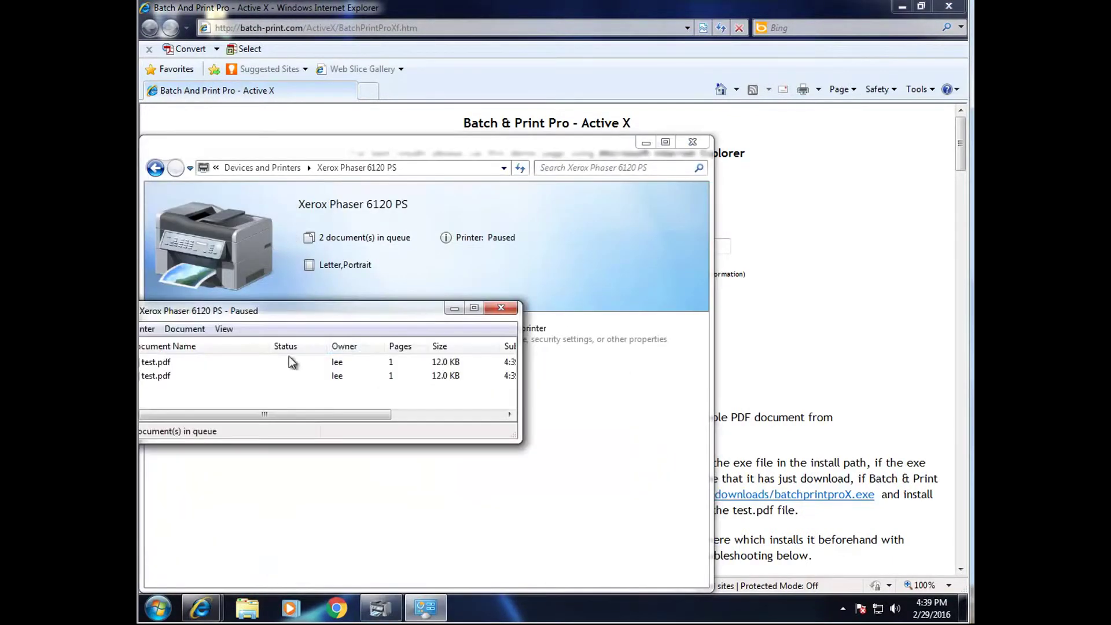
left_click_drag(255, 314, 629, 394)
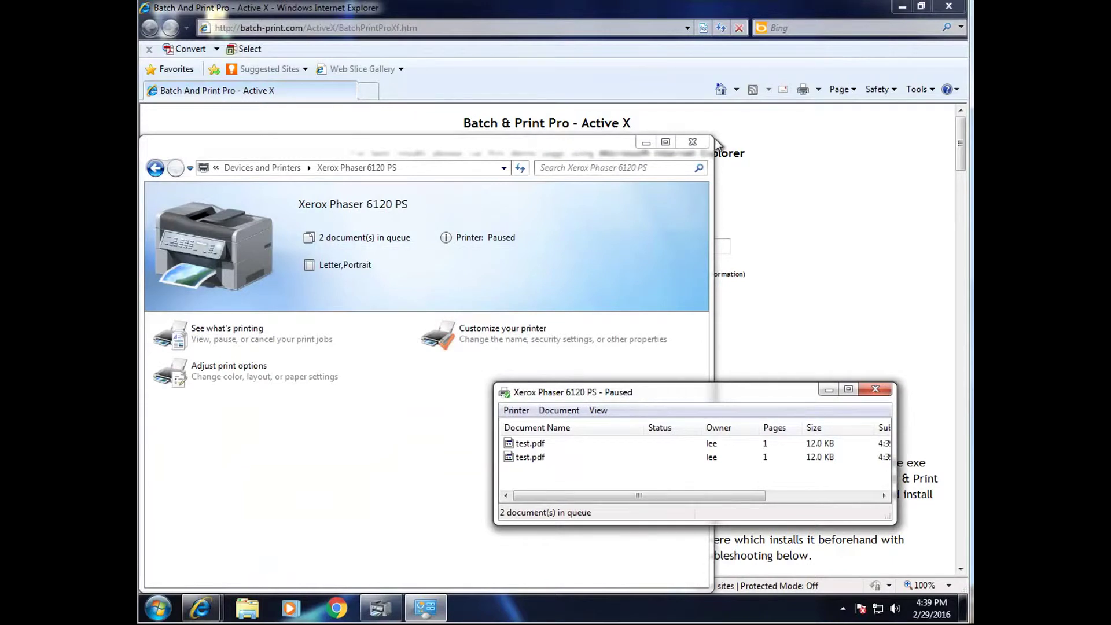
left_click(692, 142)
right_click(796, 294)
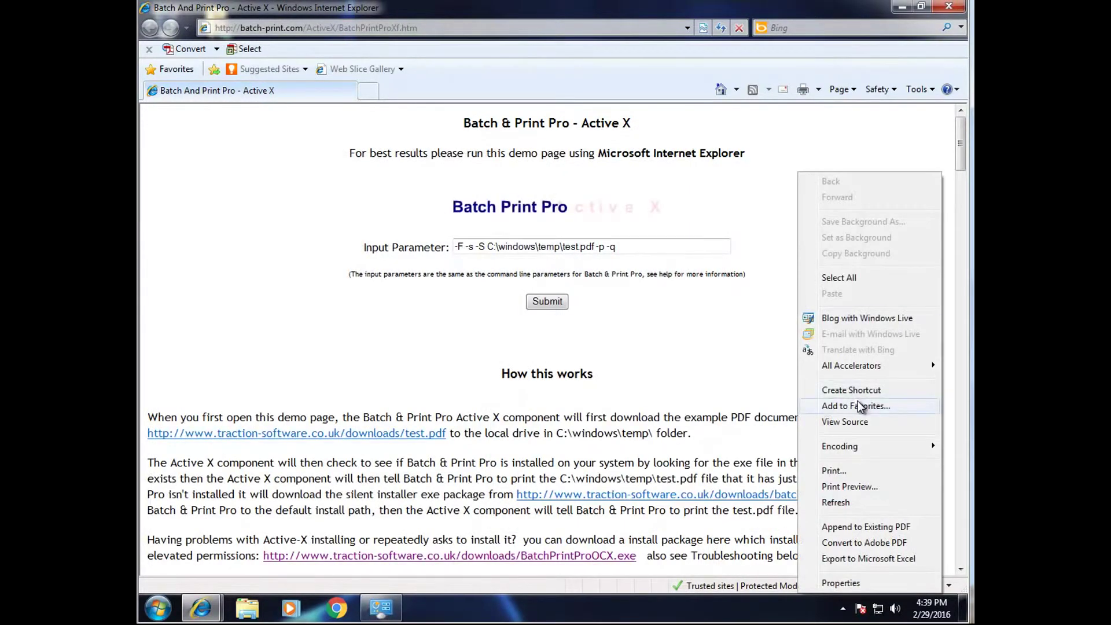
left_click(863, 422)
left_click_drag(765, 108, 763, 129)
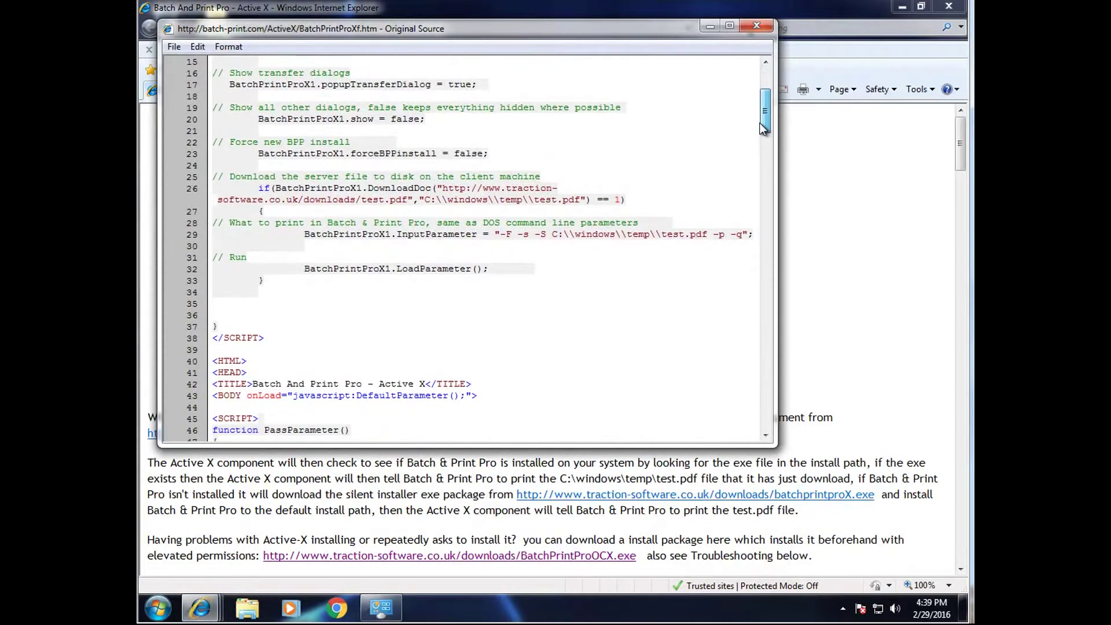
scroll(650, 199, "up", 2)
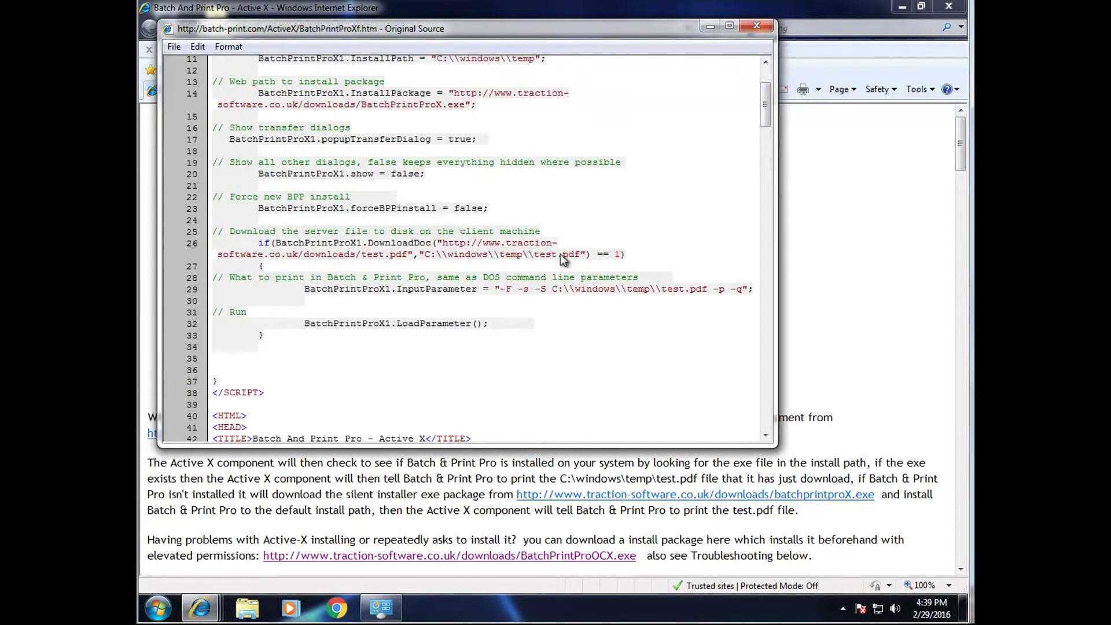
left_click_drag(408, 256, 447, 248)
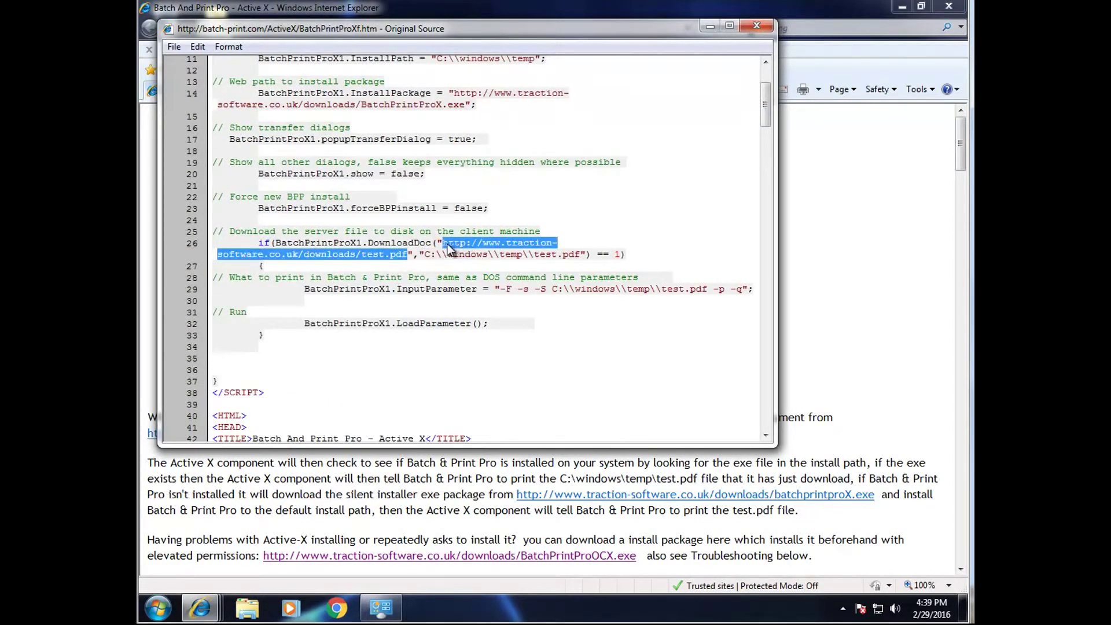
left_click(473, 260)
left_click_drag(429, 255, 523, 259)
left_click(596, 310)
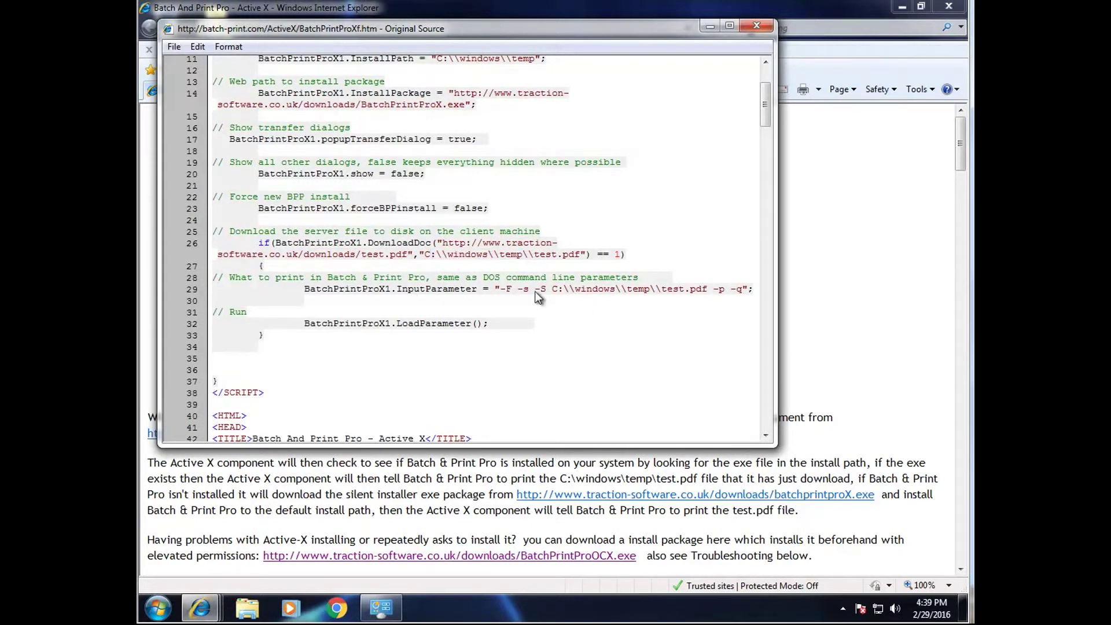
left_click_drag(496, 291, 745, 295)
left_click(756, 25)
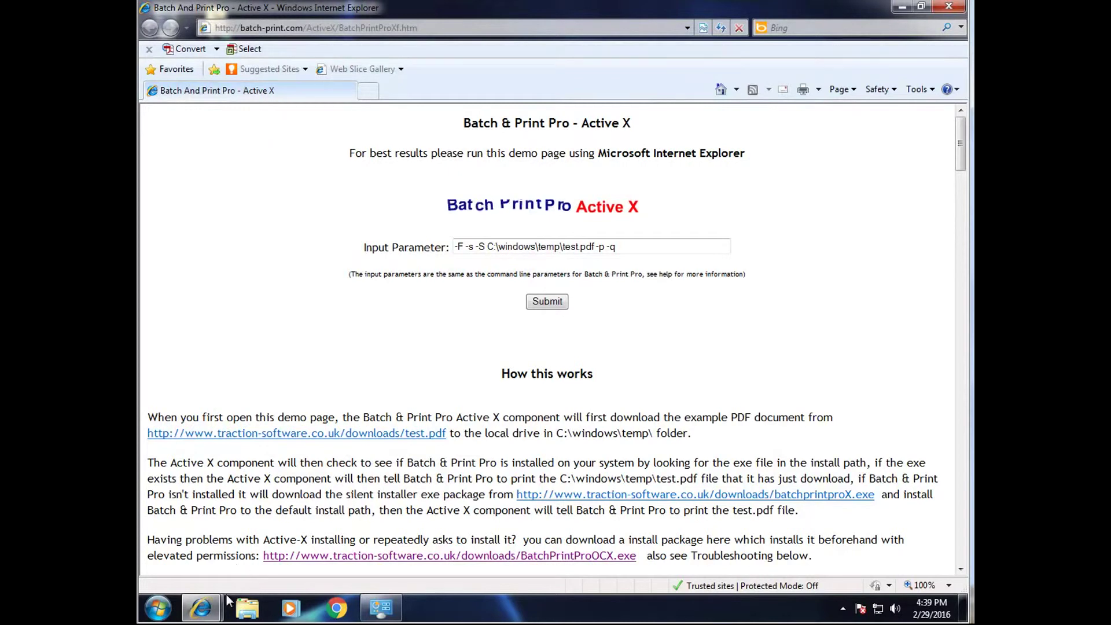
mouse_move(216, 612)
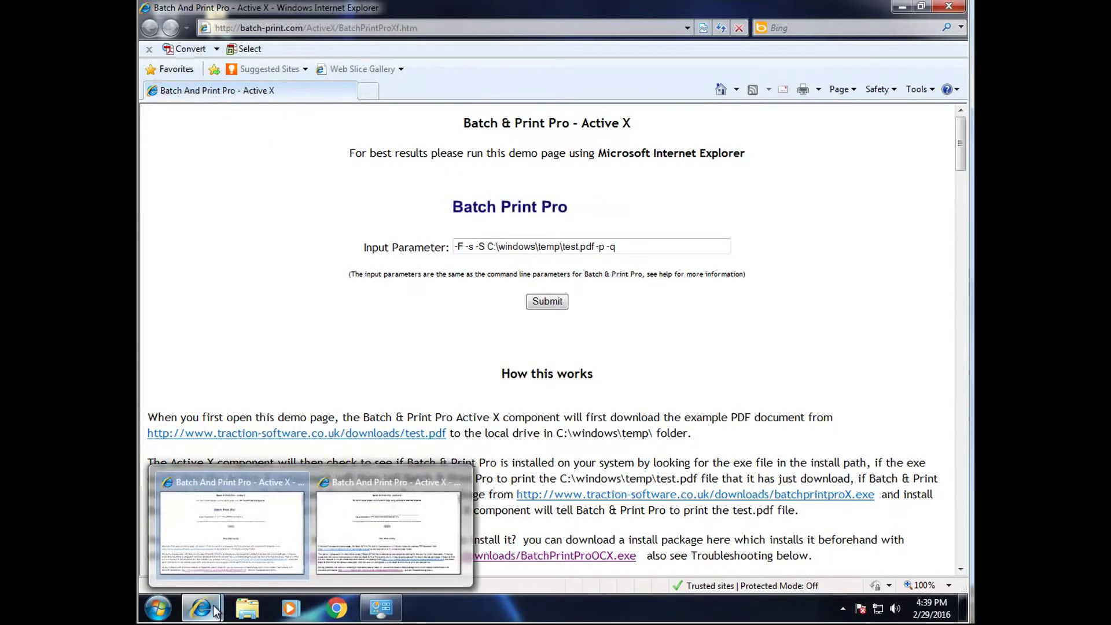